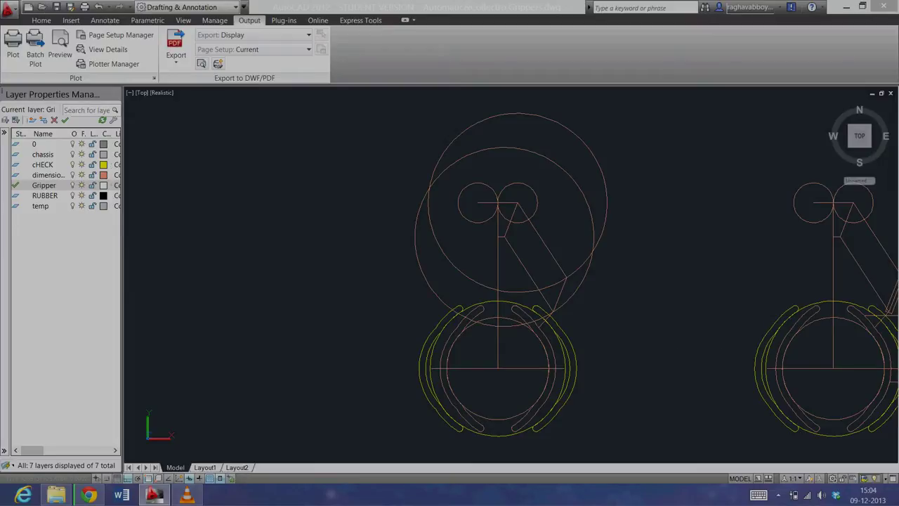
Zoom into the left drawing and select the pink and yellow profile circles together.
mouse_move(538, 361)
middle_mouse_down()
mouse_move(542, 333)
mouse_move(529, 349)
mouse_move(501, 352)
middle_mouse_up()
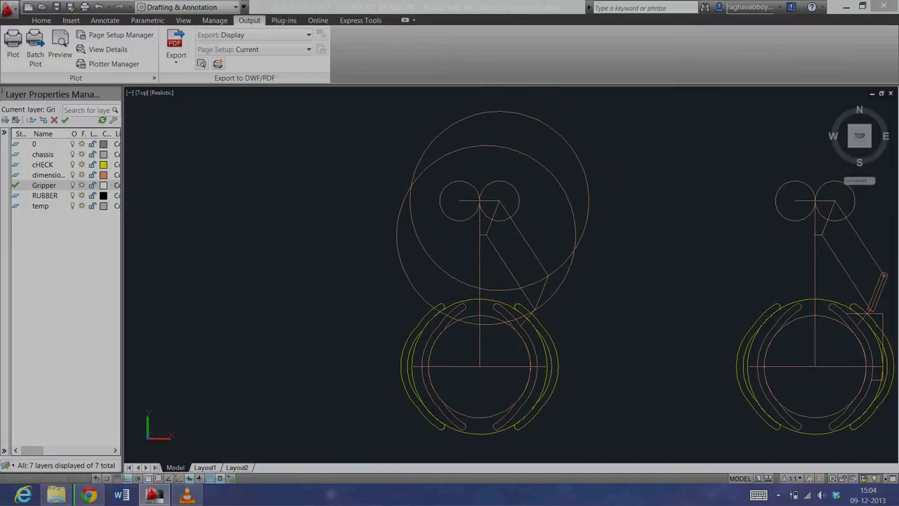
scroll(506, 295, "up", 3)
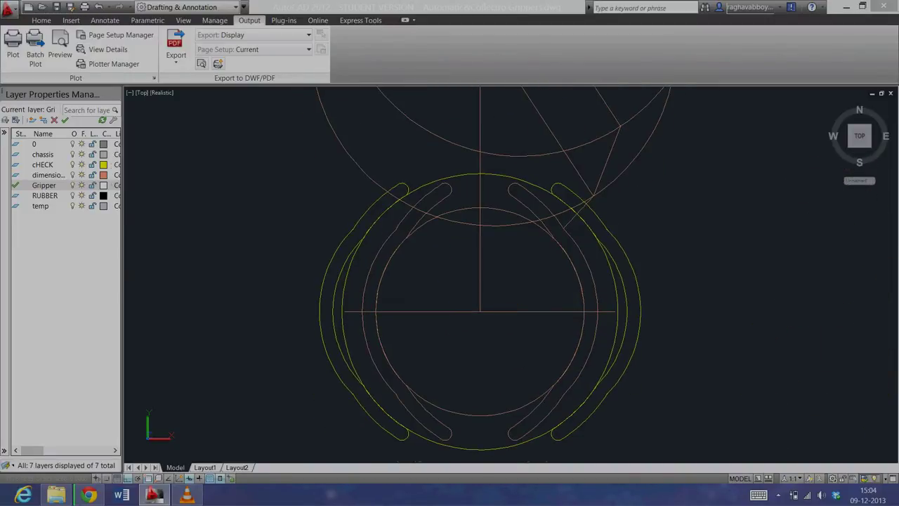
left_click(466, 209)
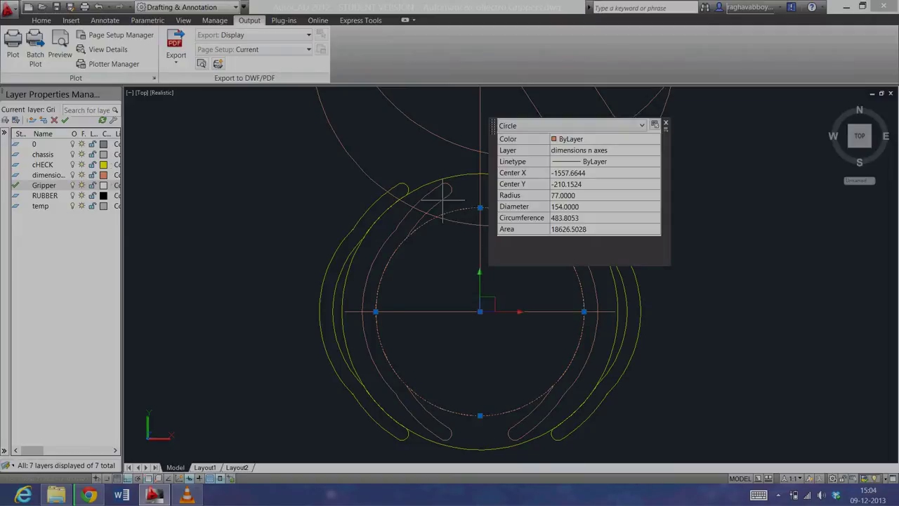
left_click(569, 207)
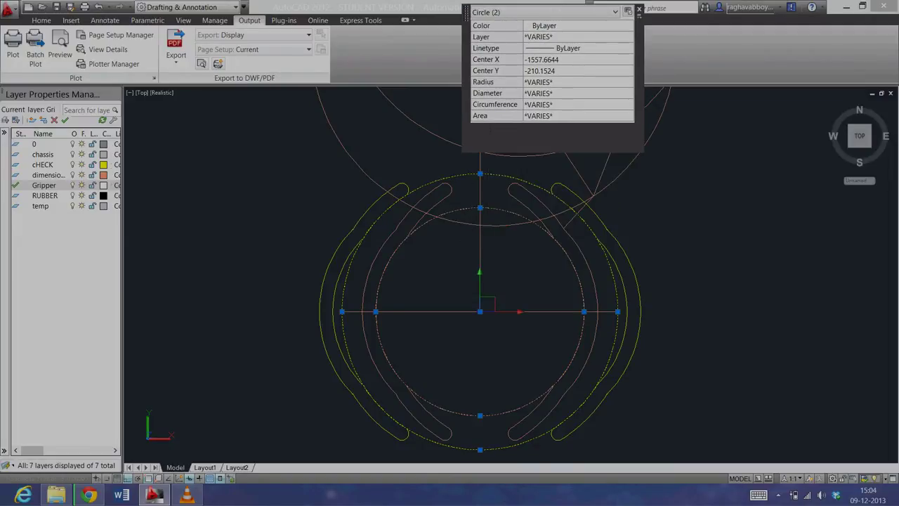
key("Escape")
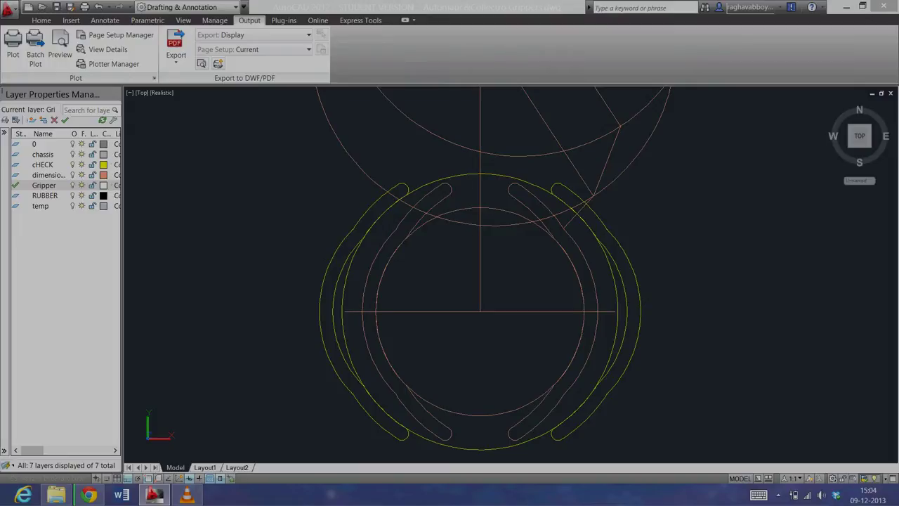
Read each circle's radius (77 and 102) individually, then zoom out to the solid gripper model.
left_click(380, 281)
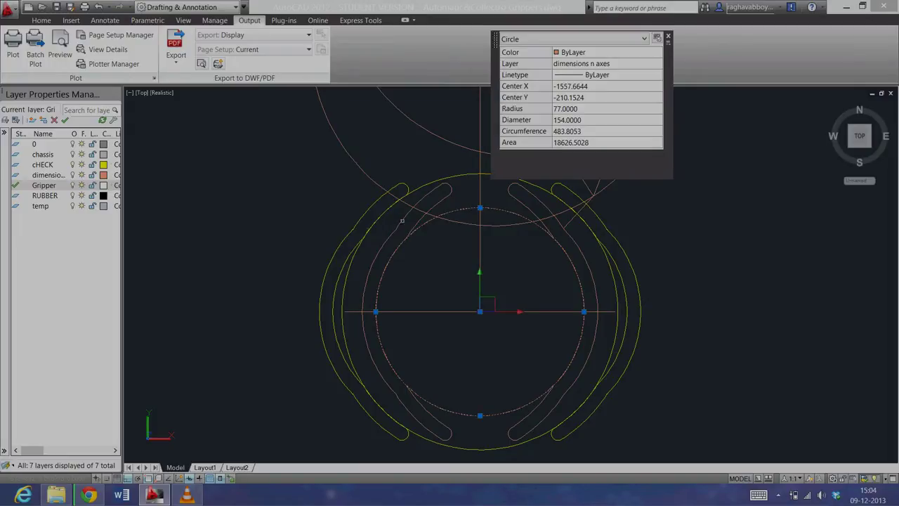
key("Escape")
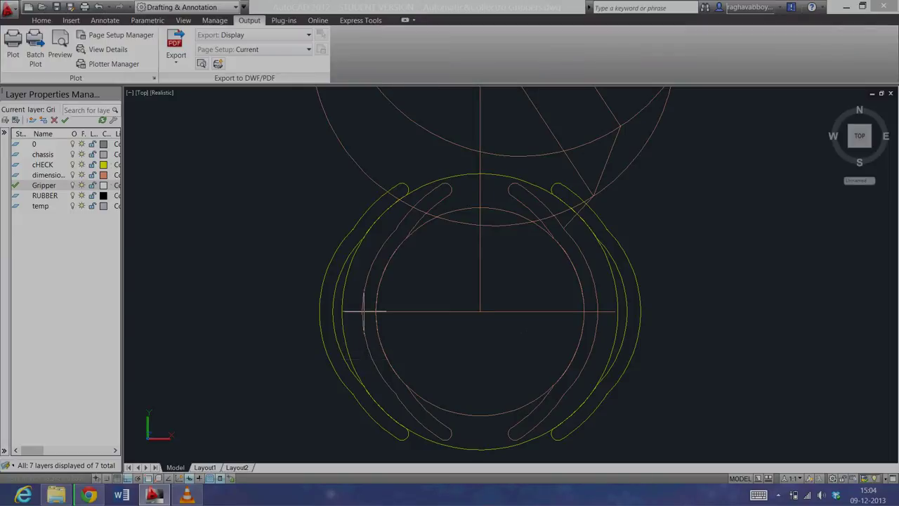
left_click(462, 173)
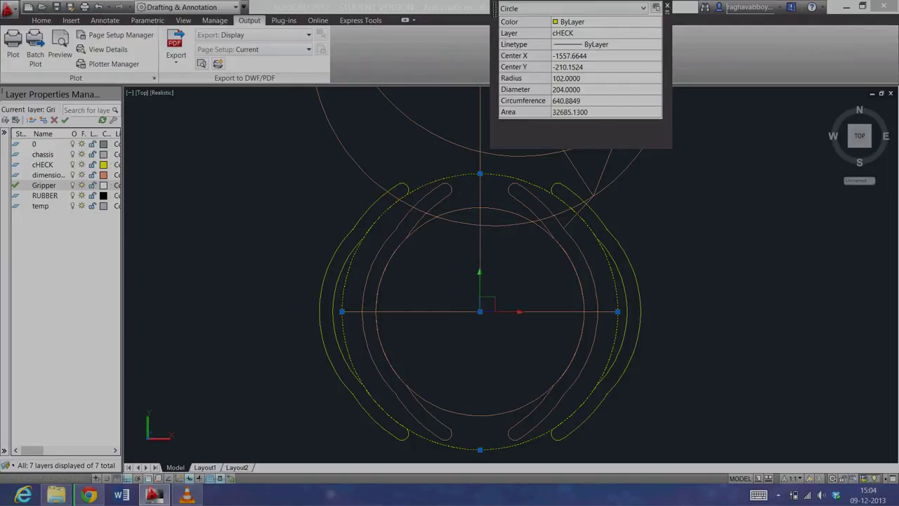
key("Escape")
scroll(531, 231, "down", 4)
scroll(532, 230, "down", 4)
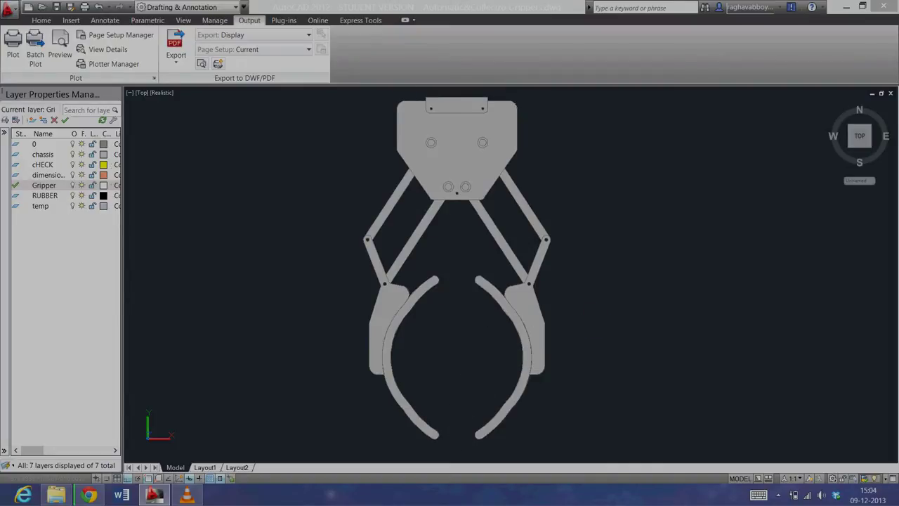
Orbit the profile gripper through tilted, front and right-side views.
middle_click_drag(642, 372, 674, 322, "shift")
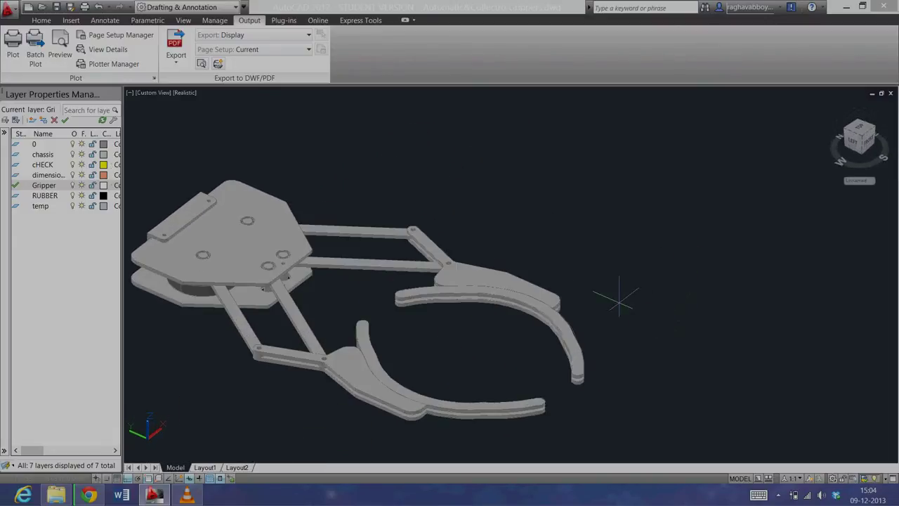
middle_click_drag(618, 300, 761, 287)
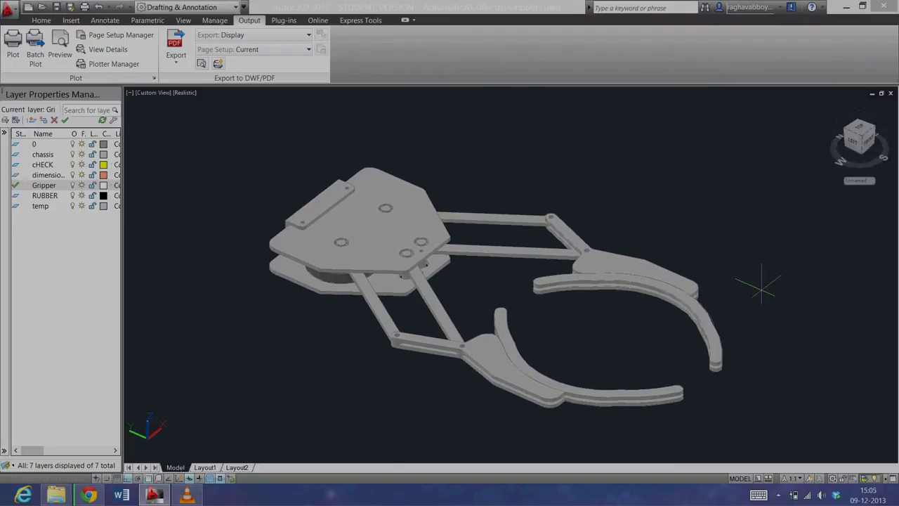
mouse_move(769, 338)
middle_mouse_down("shift")
mouse_move(671, 336)
mouse_move(494, 283)
mouse_move(663, 292)
mouse_move(793, 317)
mouse_move(638, 321)
middle_mouse_up("shift")
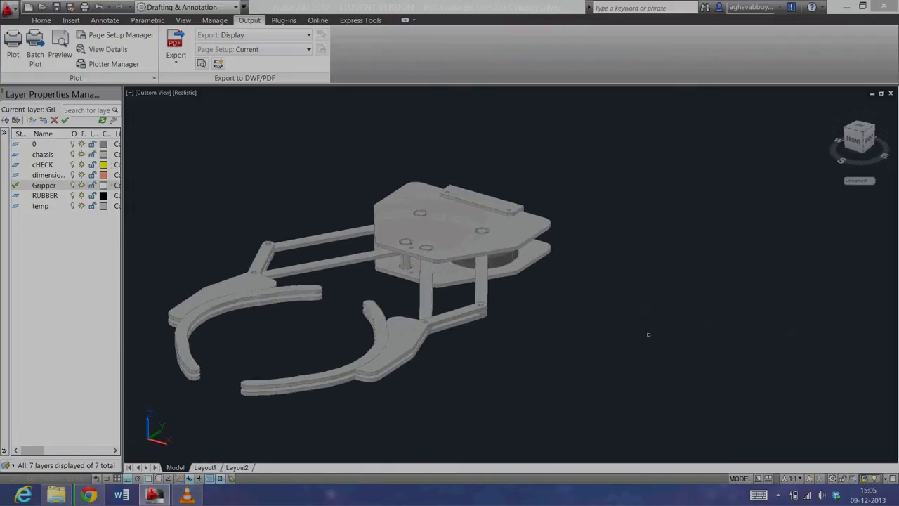
mouse_move(577, 338)
middle_mouse_down("shift")
mouse_move(540, 331)
mouse_move(673, 364)
middle_mouse_up("shift")
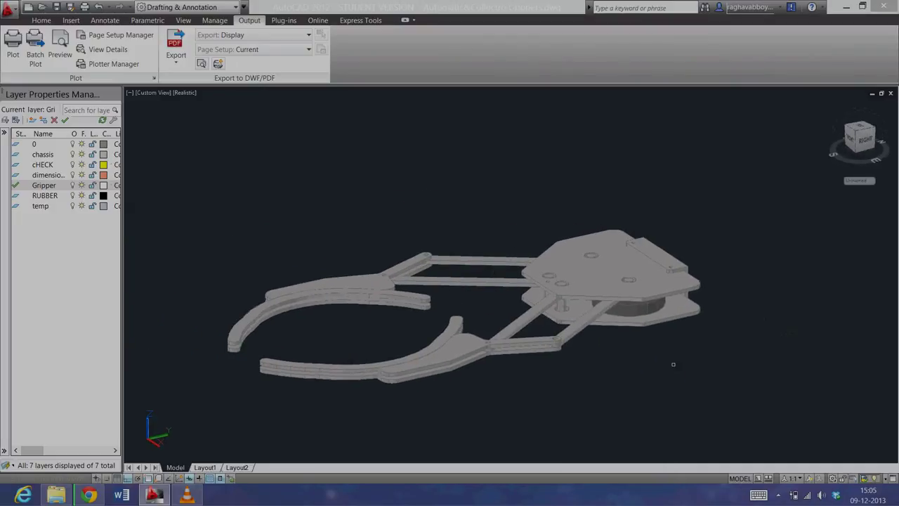
scroll(641, 318, "up", 2)
scroll(641, 317, "up", 3)
Inspect the stacked plates, central disc and holed mounting plate up close.
mouse_move(672, 316)
middle_mouse_down("shift")
mouse_move(657, 304)
mouse_move(654, 330)
mouse_move(667, 361)
middle_mouse_up("shift")
scroll(654, 330, "down", 3)
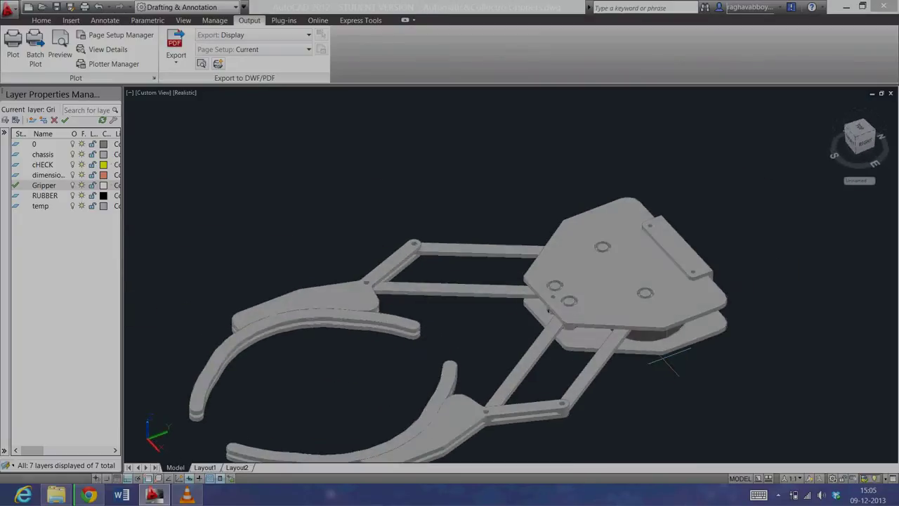
scroll(667, 362, "up", 3)
scroll(668, 362, "up", 2)
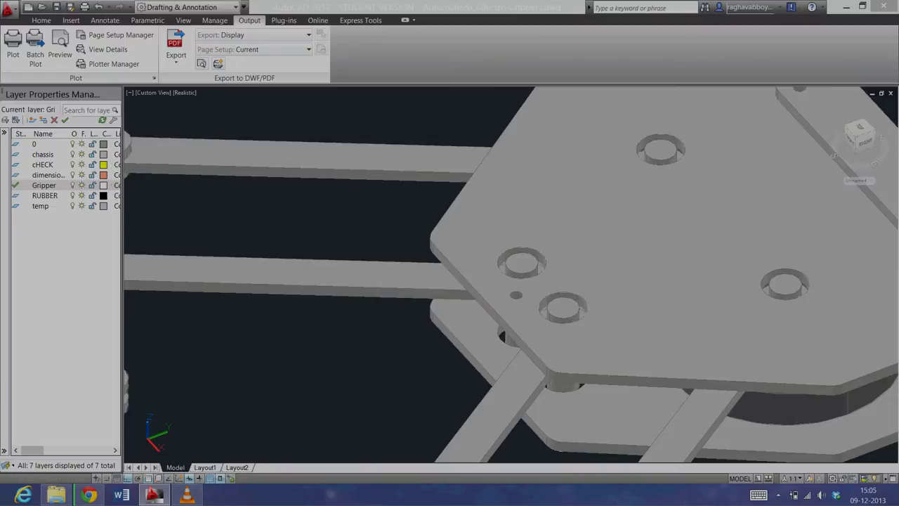
scroll(662, 270, "down", 4)
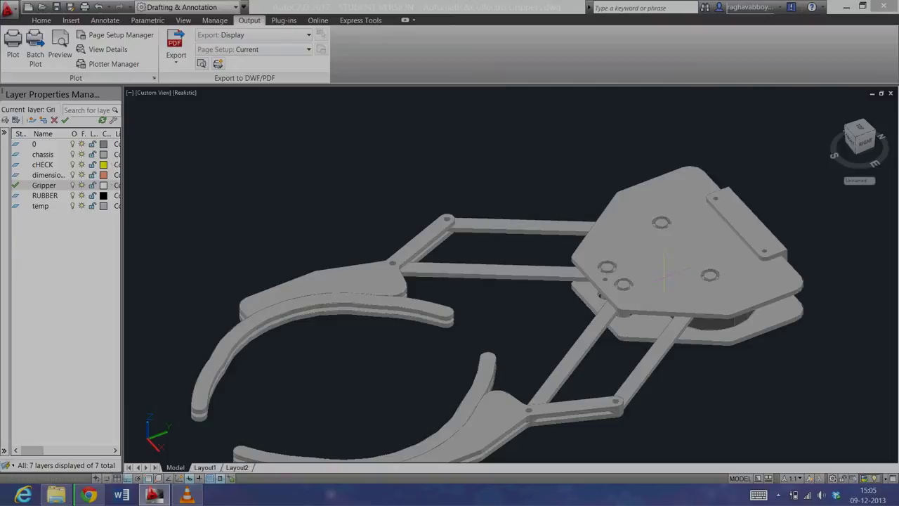
scroll(652, 206, "down", 3)
middle_click_drag(643, 311, 694, 309, "shift")
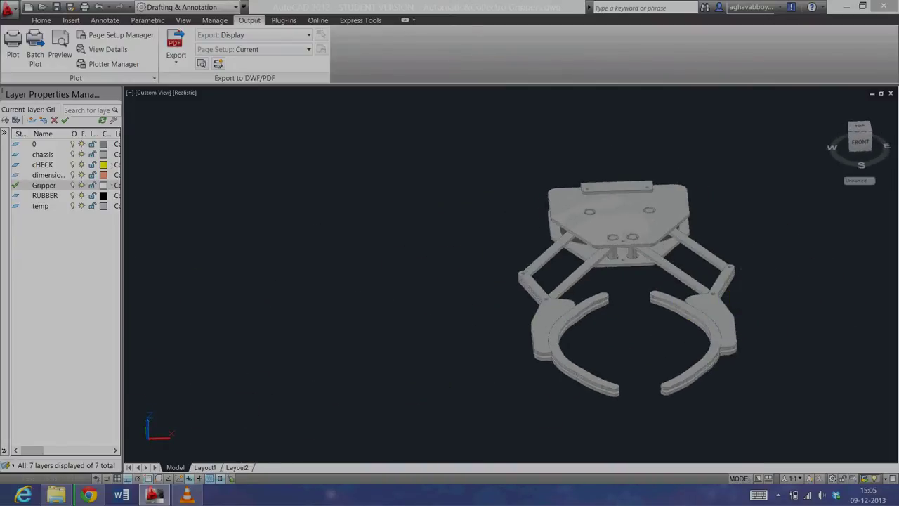
View the rubber-padded shaft gripper from the top and zoom in on it.
left_click(577, 254)
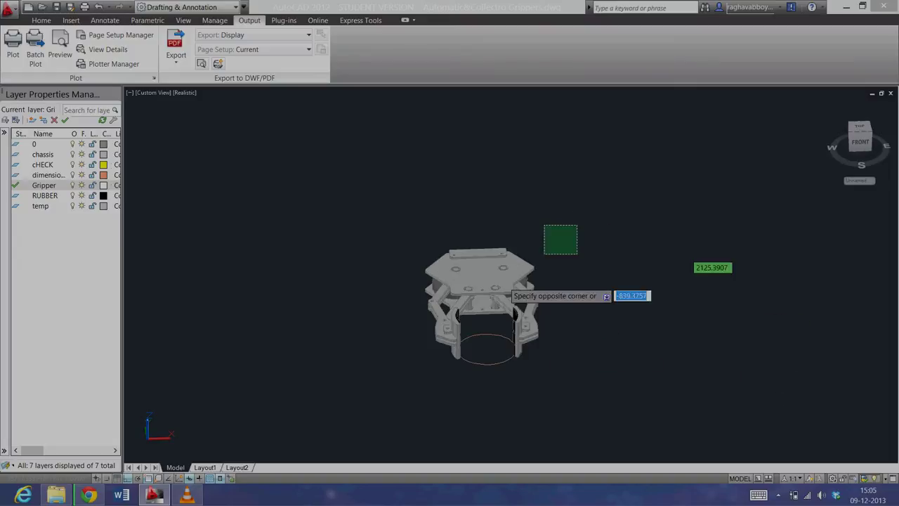
left_click(371, 394)
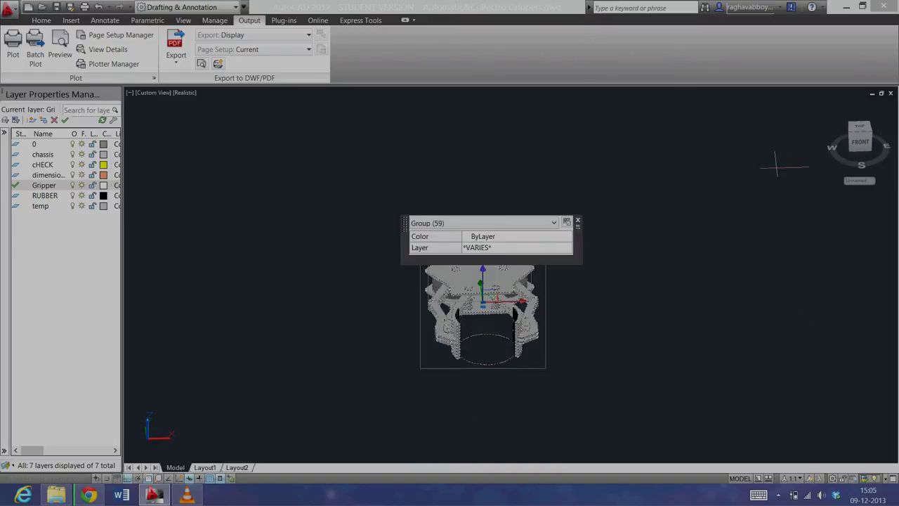
left_click(862, 129)
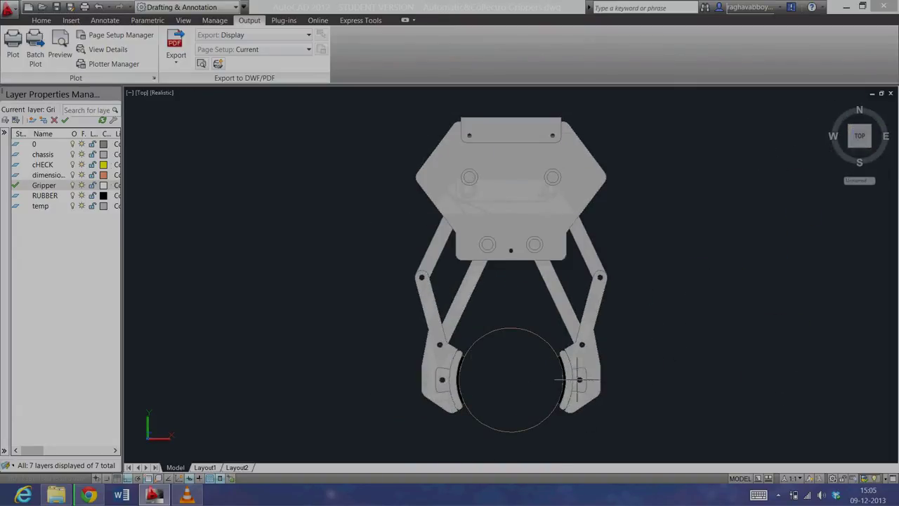
scroll(516, 358, "up", 1)
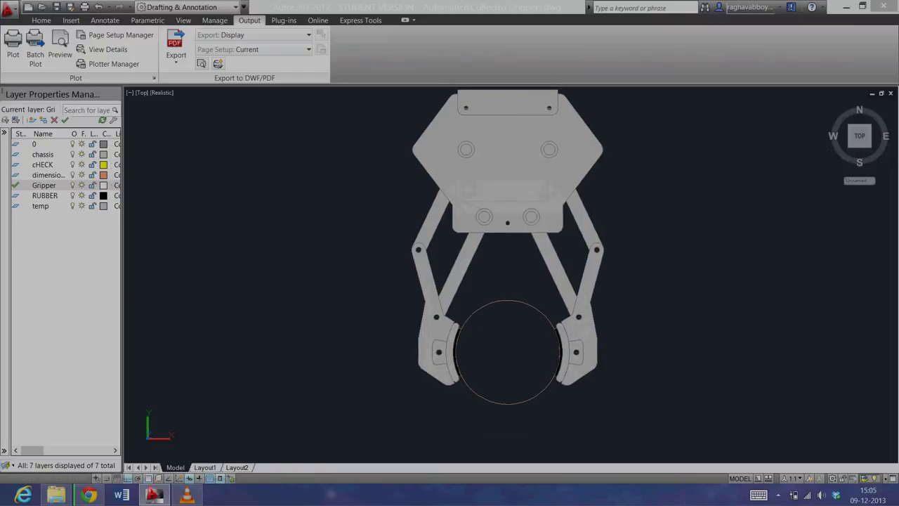
scroll(506, 349, "up", 1)
scroll(495, 323, "up", 1)
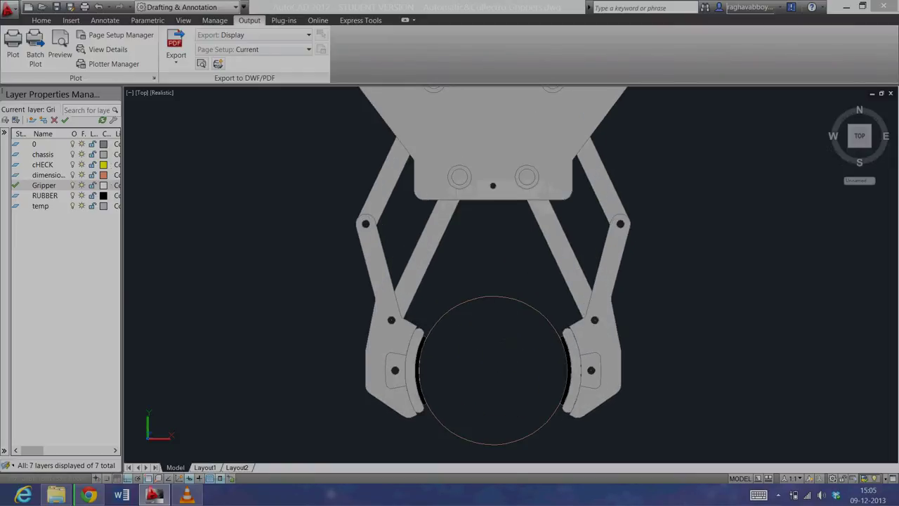
left_click(494, 323)
key("Escape")
Orbit the padded gripper around its shaft in tilted 3D views.
mouse_move(631, 361)
middle_mouse_down("shift")
mouse_move(710, 321)
mouse_move(692, 314)
middle_mouse_up("shift")
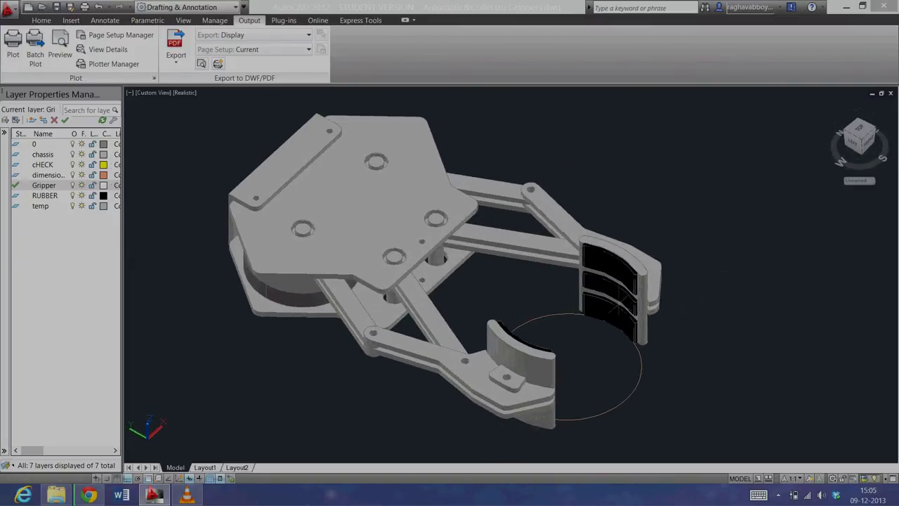
mouse_move(716, 354)
middle_mouse_down("shift")
mouse_move(518, 333)
mouse_move(311, 337)
mouse_move(243, 321)
mouse_move(348, 324)
middle_mouse_up("shift")
mouse_move(448, 324)
middle_mouse_down("shift")
mouse_move(857, 333)
mouse_move(770, 335)
middle_mouse_up("shift")
mouse_move(680, 333)
middle_mouse_down("shift")
mouse_move(468, 317)
mouse_move(404, 291)
mouse_move(465, 277)
mouse_move(620, 309)
mouse_move(737, 314)
middle_mouse_up("shift")
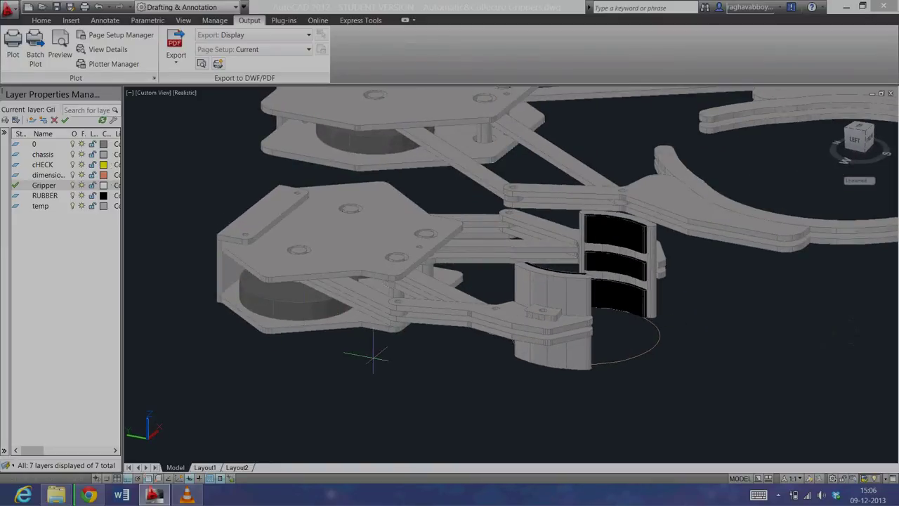
Orbit and zoom until the padded shaft gripper and curved-arm gripper share one view.
mouse_move(373, 357)
middle_mouse_down("shift")
mouse_move(482, 366)
mouse_move(321, 367)
mouse_move(628, 358)
mouse_move(602, 365)
mouse_move(598, 357)
middle_mouse_up("shift")
scroll(632, 357, "down", 3)
mouse_move(688, 355)
middle_mouse_down("shift")
mouse_move(678, 353)
mouse_move(705, 347)
mouse_move(602, 327)
middle_mouse_up("shift")
scroll(628, 327, "up", 2)
scroll(628, 328, "up", 2)
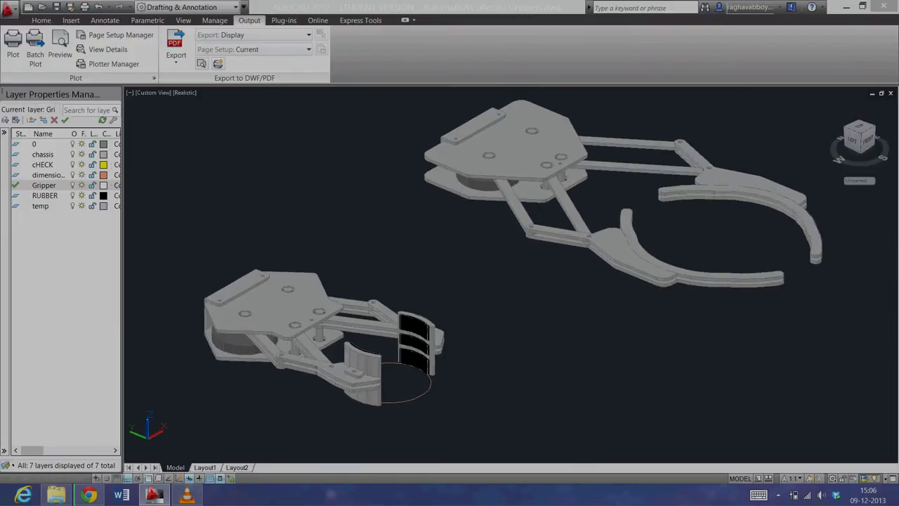